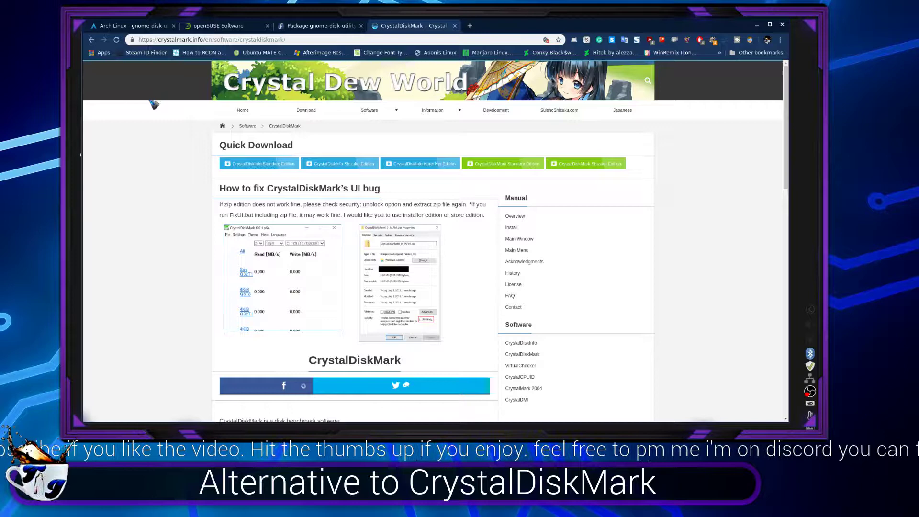
Scroll the CrystalDiskMark page down to its Benchmark Core notes and back up
scroll(168, 232, down, 8)
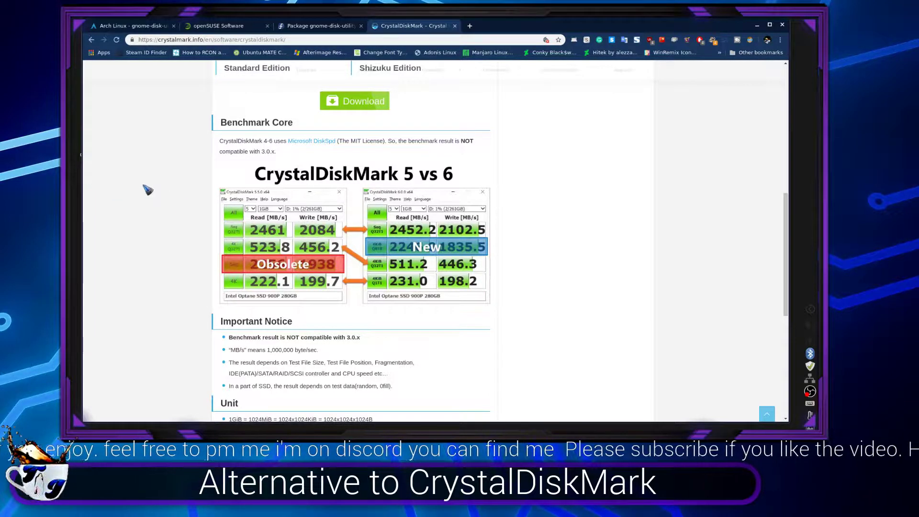
scroll(162, 188, up, 2)
scroll(162, 189, down, 1)
scroll(163, 188, down, 1)
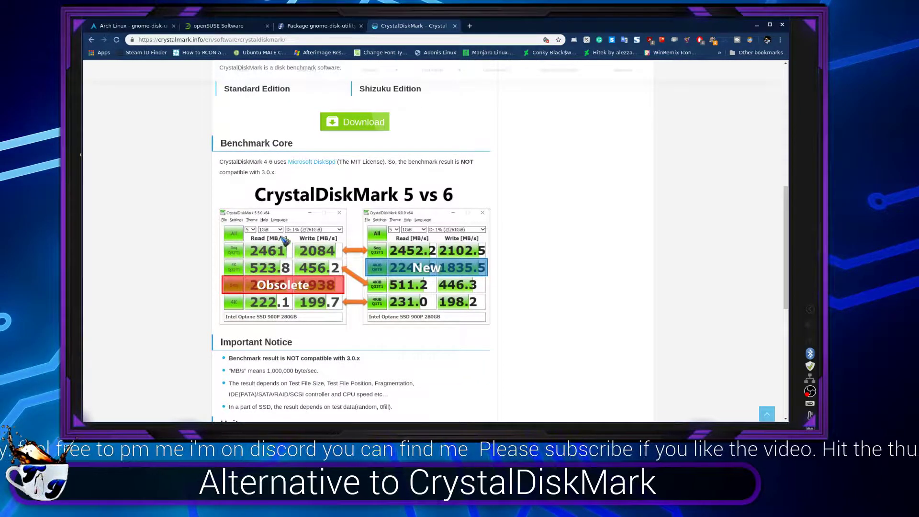
scroll(178, 176, up, 5)
scroll(178, 175, up, 5)
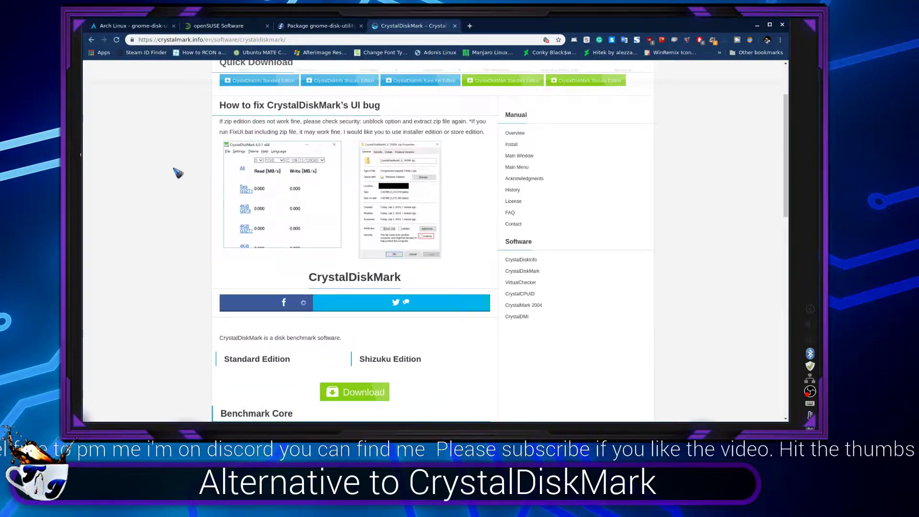
scroll(178, 173, up, 3)
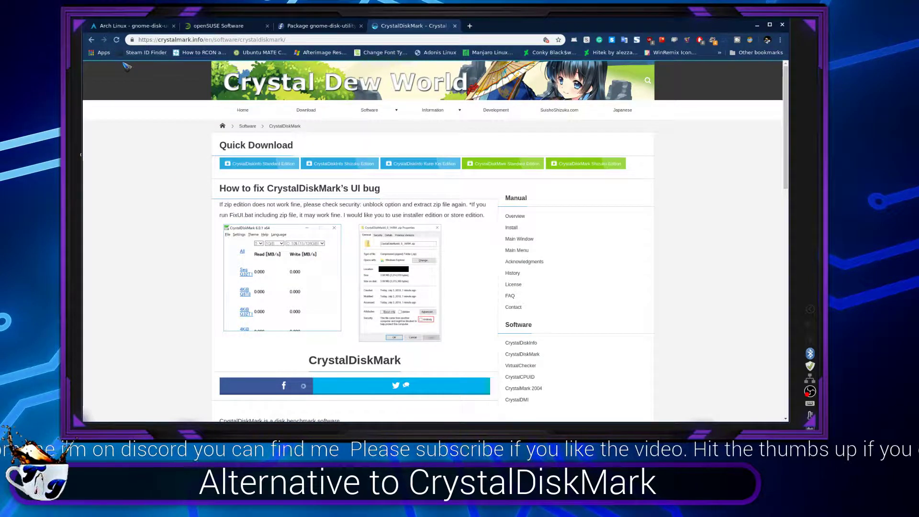
Compare the Arch Linux, openSUSE and Fedora gnome-disk-utility package pages, then return to CrystalDiskMark
click(133, 26)
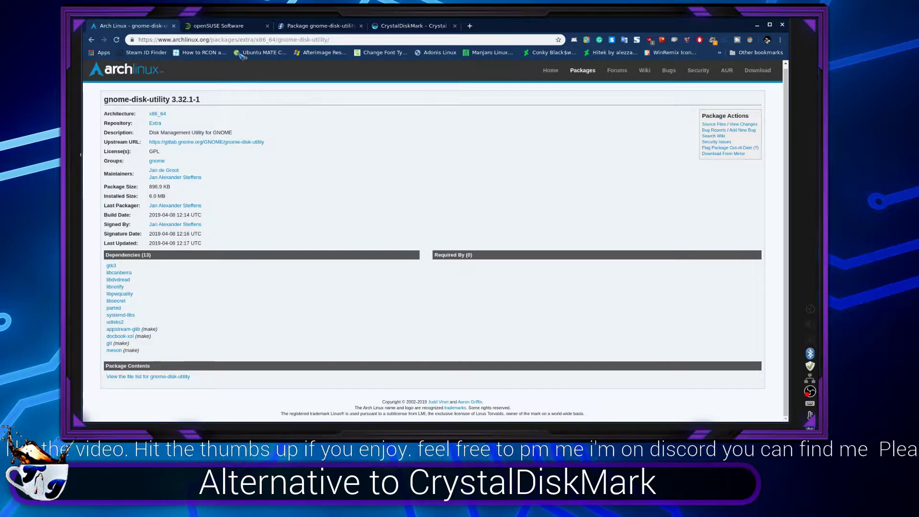
click(201, 27)
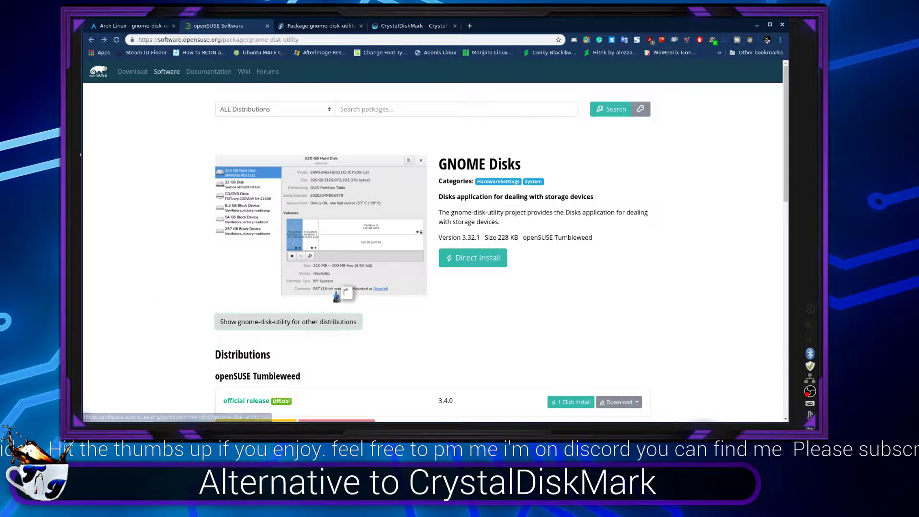
scroll(193, 252, down, 3)
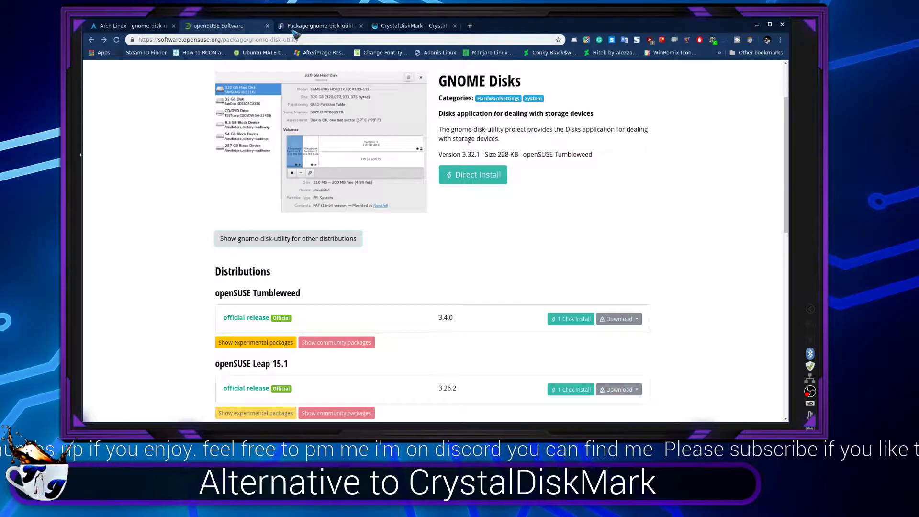
scroll(197, 215, up, 2)
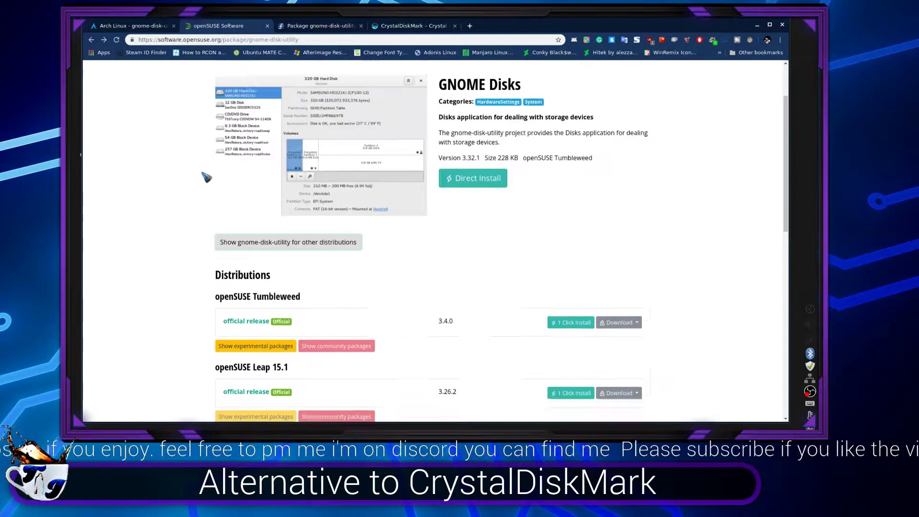
click(297, 28)
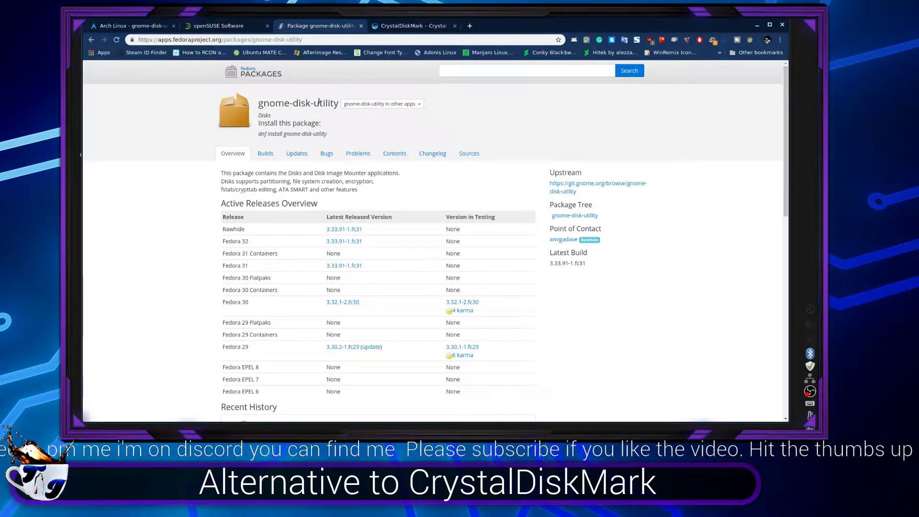
click(381, 29)
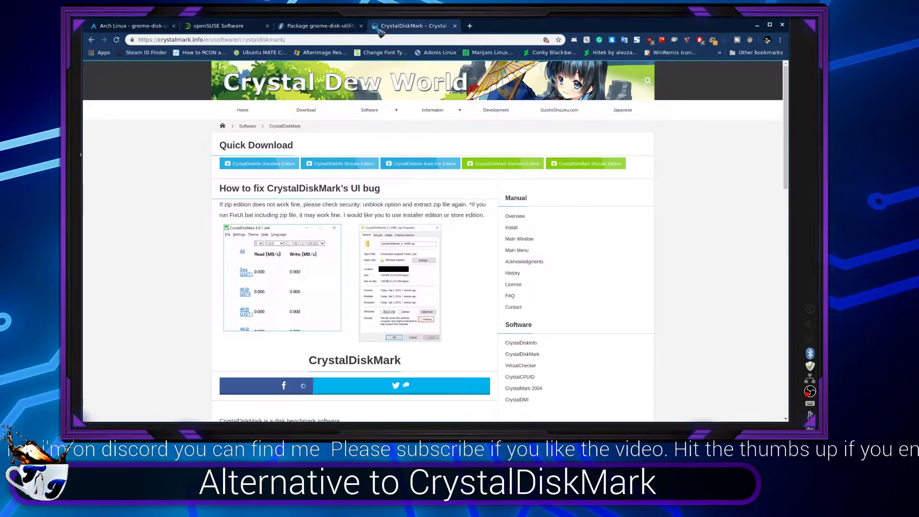
Go to pkgs.org from the address bar
click(351, 39)
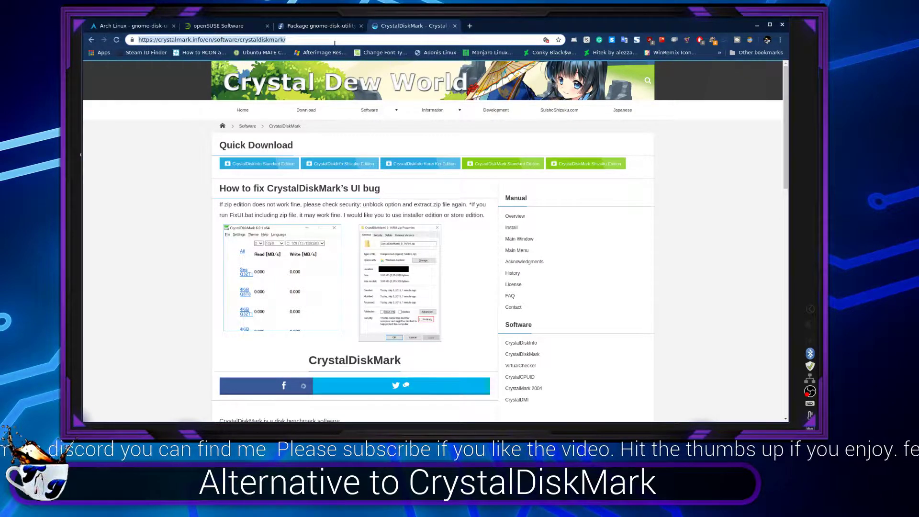
text(pkgs.org)
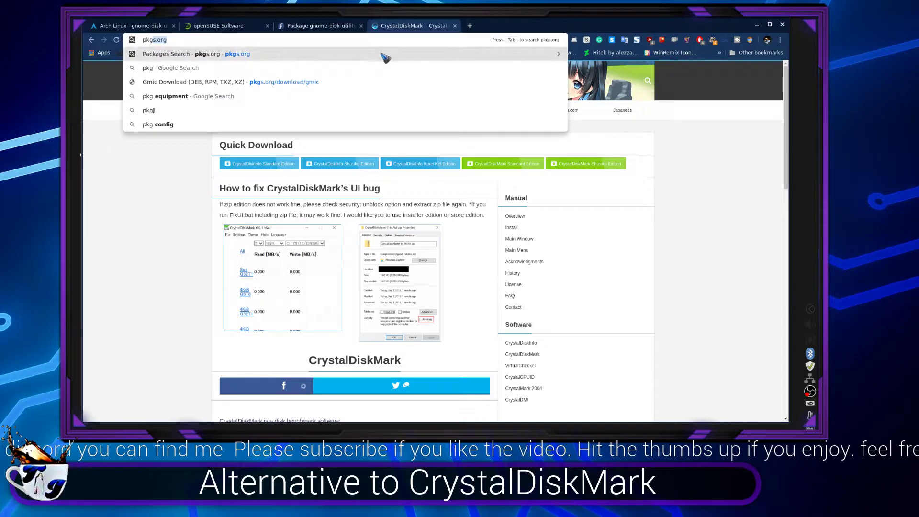
key(Return)
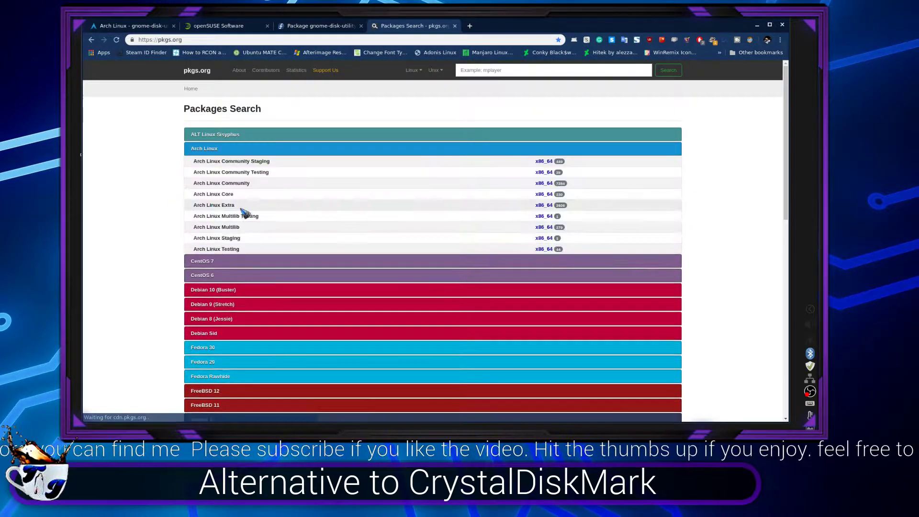
scroll(158, 225, down, 2)
scroll(156, 220, down, 2)
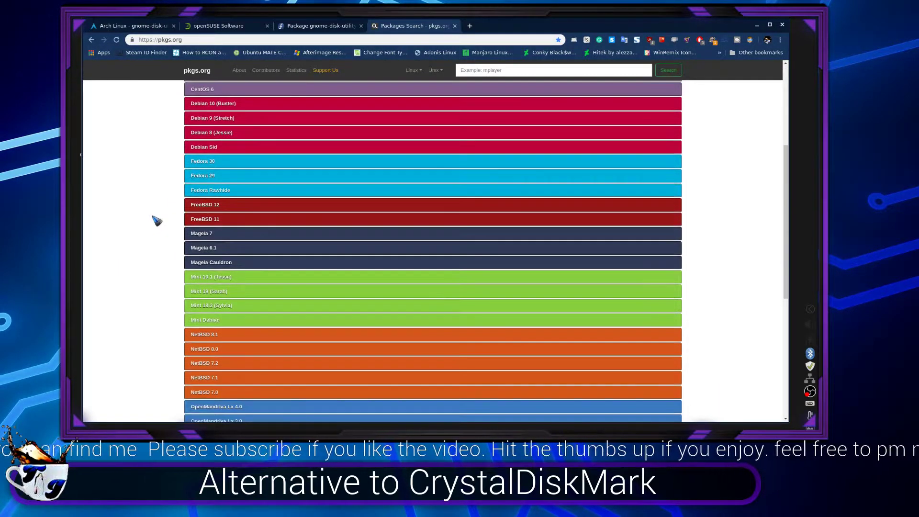
scroll(420, 150, up, 2)
Search pkgs.org for 'gnome-disk' and open the gnome-disk-utility download listing
click(467, 71)
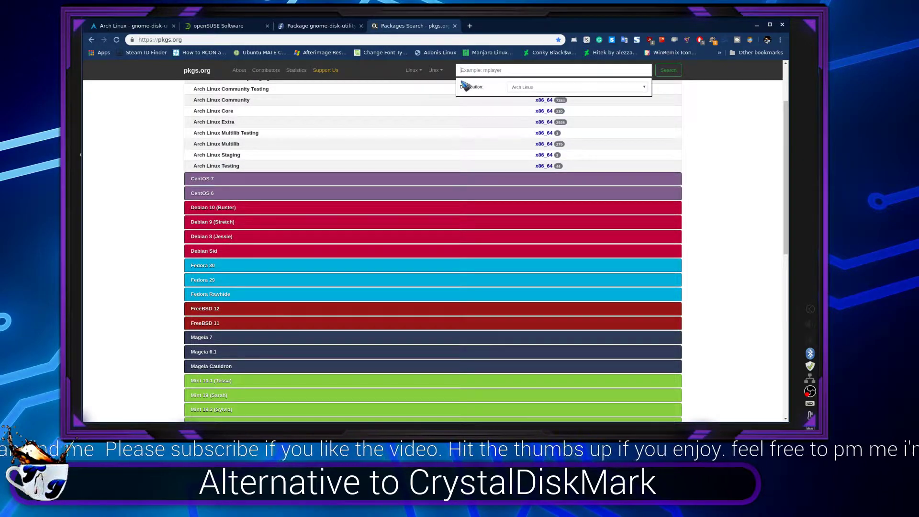
text(gnom)
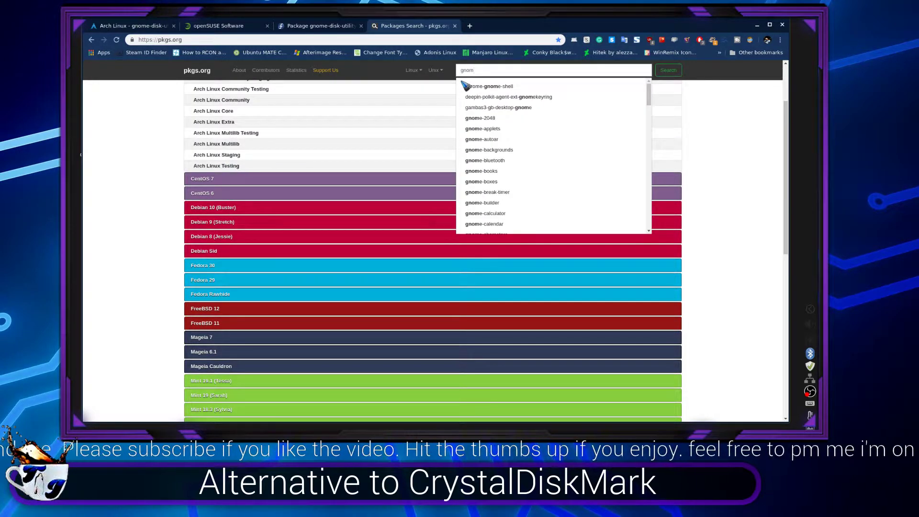
text(e-disk)
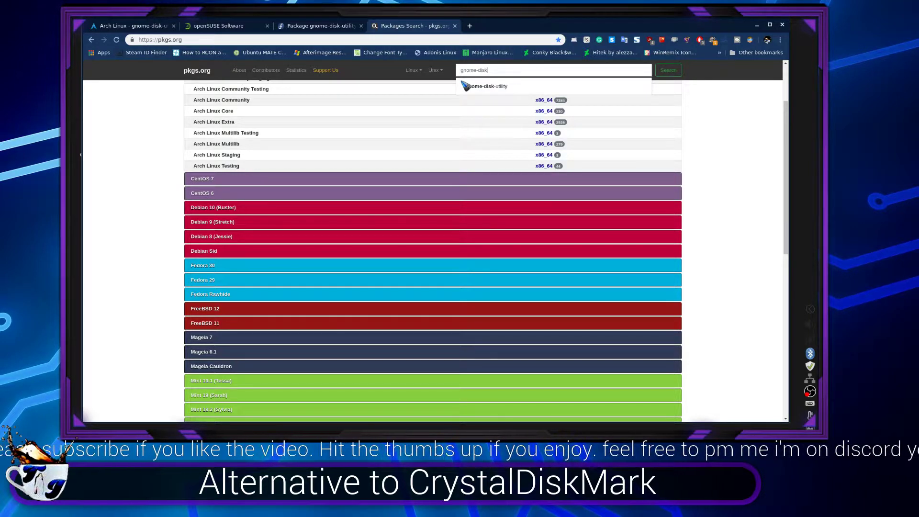
click(488, 87)
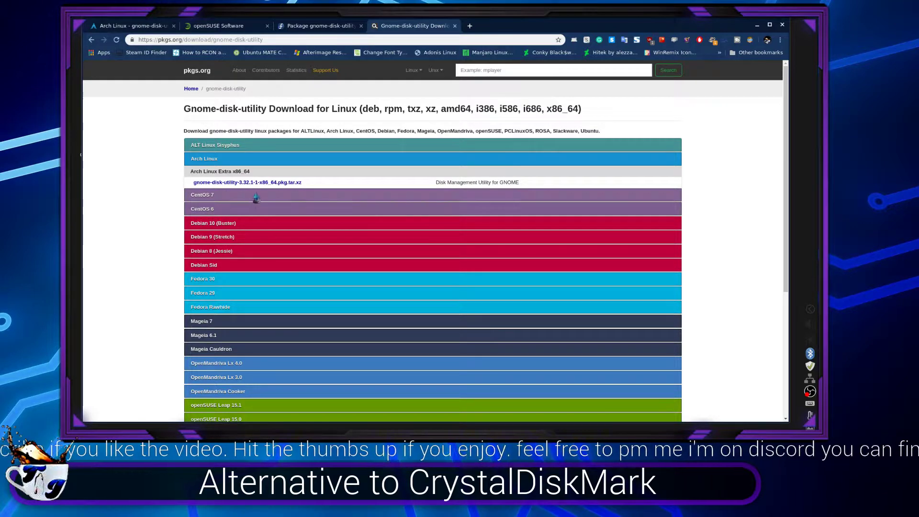
Expand Debian 10 (Buster) to browse its packages, then minimize Chrome to the desktop
scroll(167, 234, down, 1)
click(207, 162)
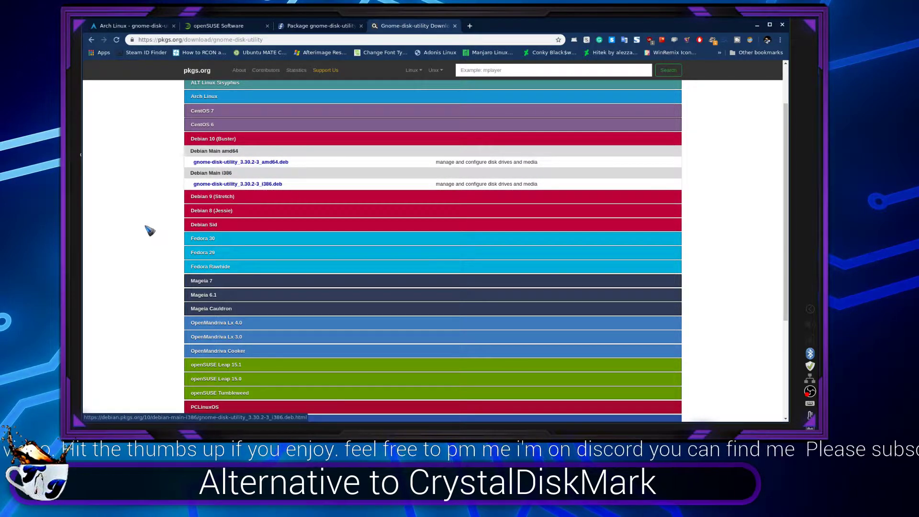
scroll(147, 228, down, 1)
scroll(150, 225, down, 1)
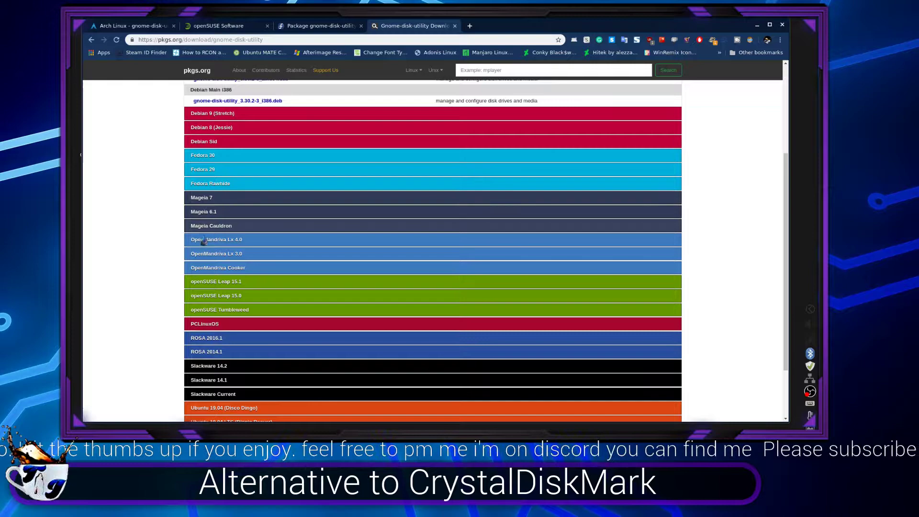
scroll(202, 236, down, 2)
scroll(203, 232, up, 3)
scroll(198, 268, down, 3)
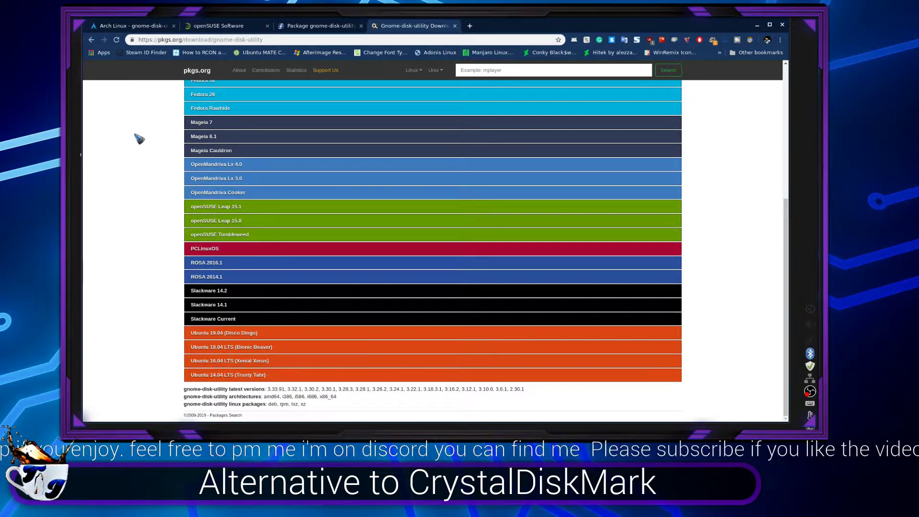
scroll(140, 141, up, 3)
scroll(140, 141, up, 2)
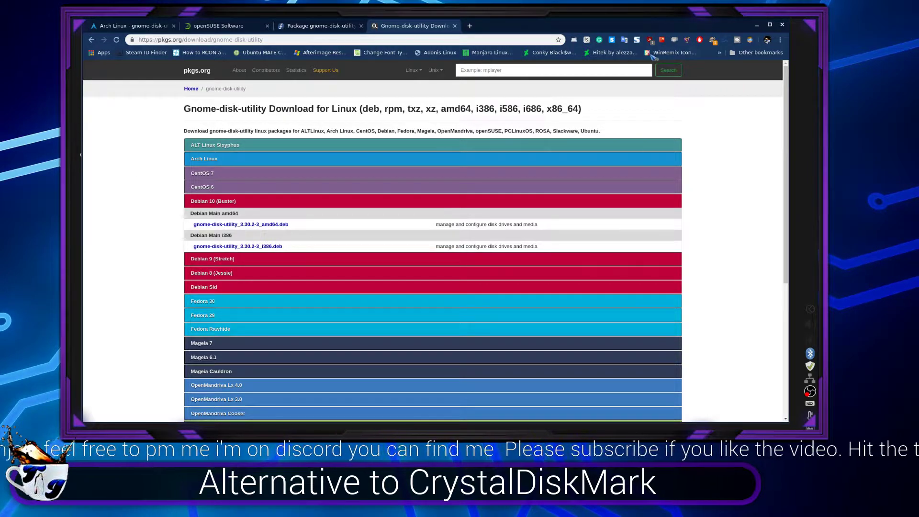
click(757, 25)
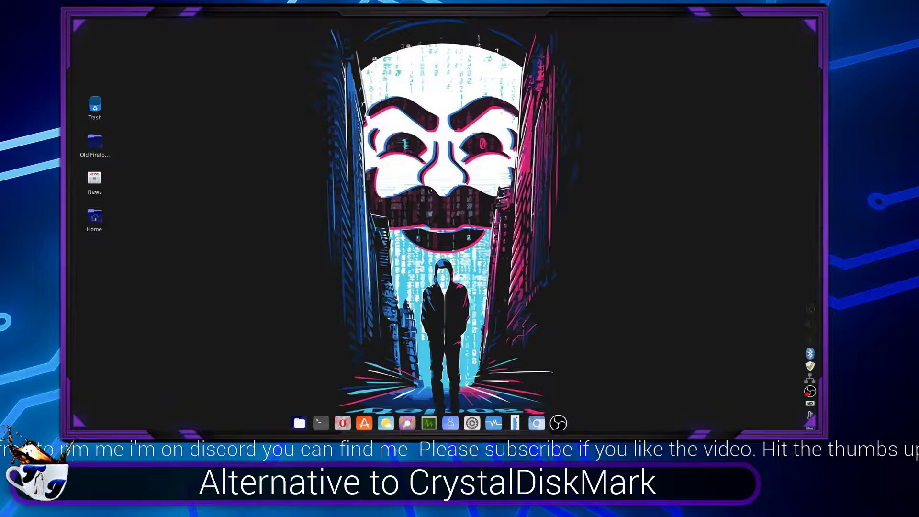
Search the application menu for 'disk' and launch Disks
key(super)
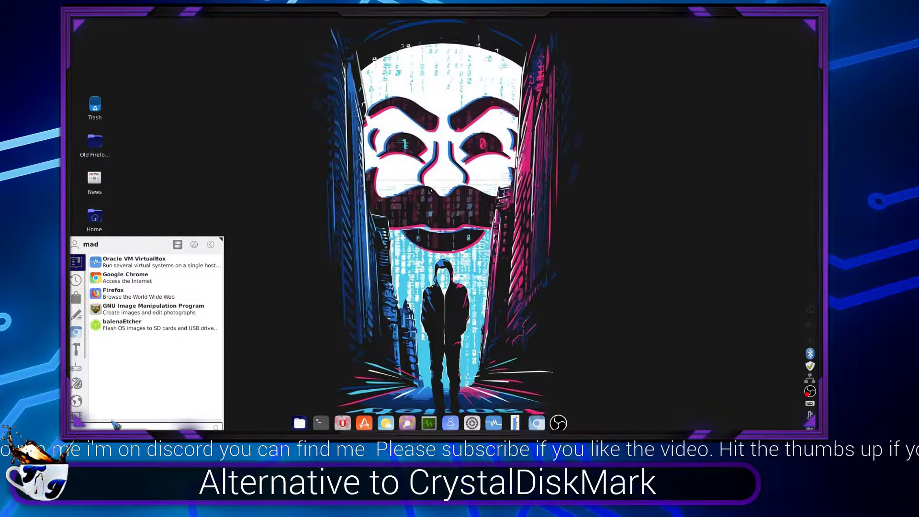
text(disk)
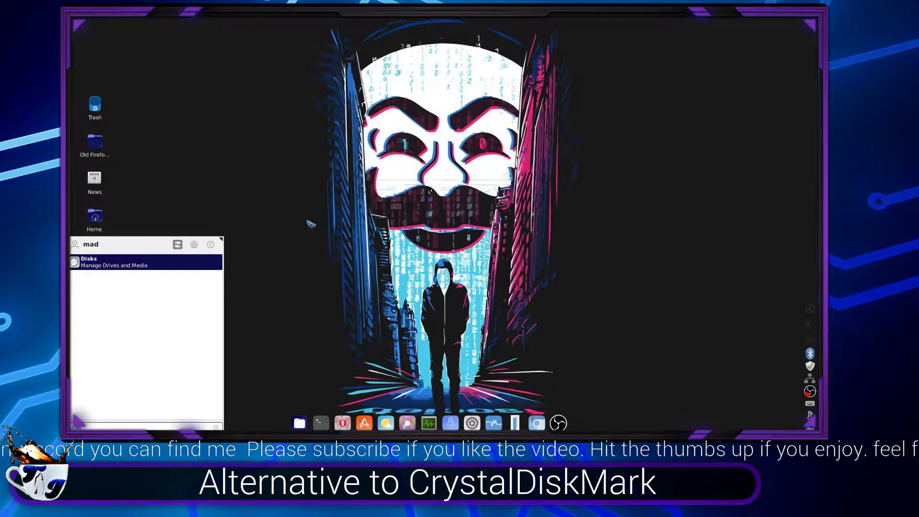
key(Return)
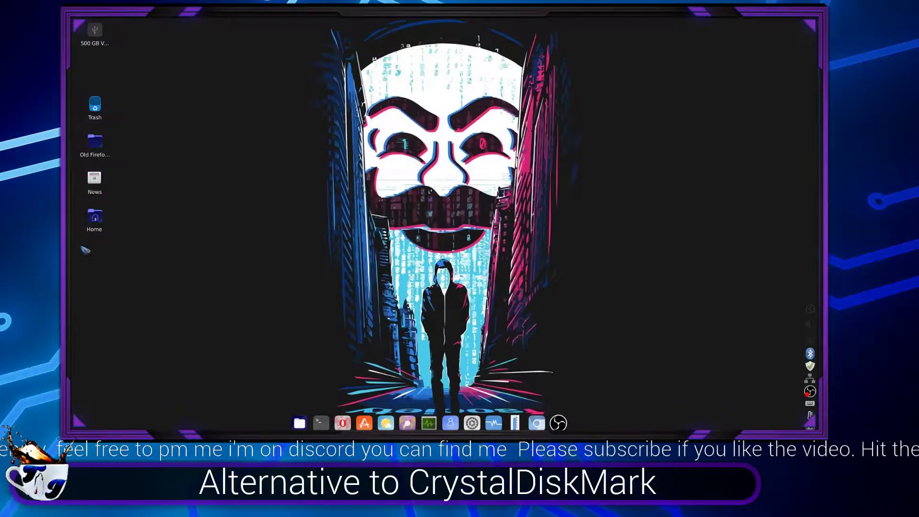
Search the application menu for 'disk' again so Disks is listed
mouse_move(96, 34)
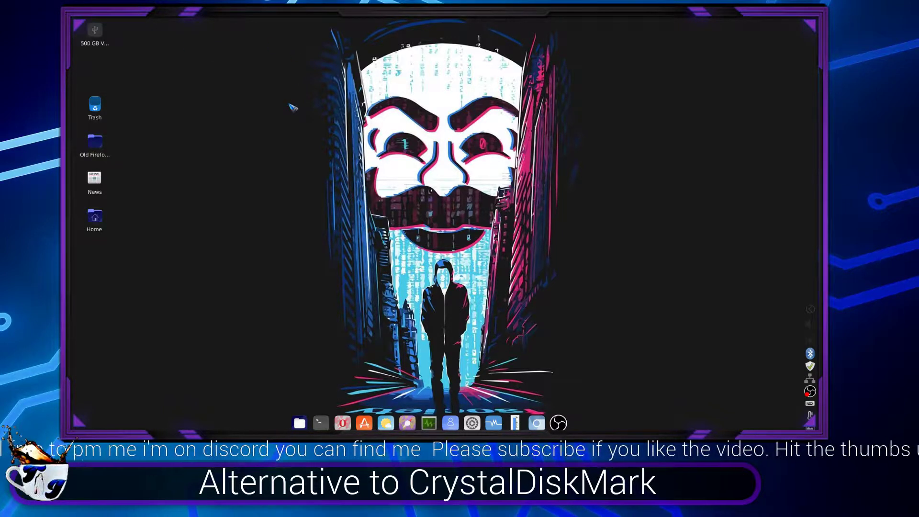
key(super)
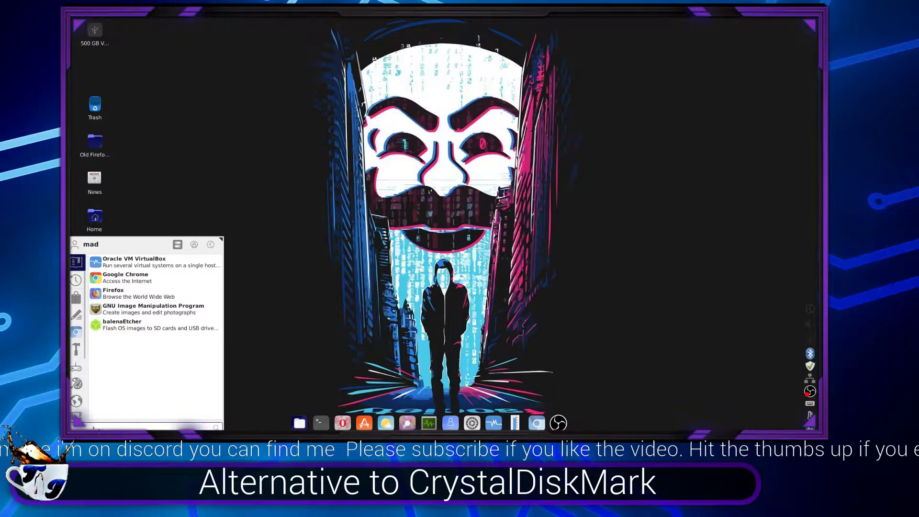
text(disk)
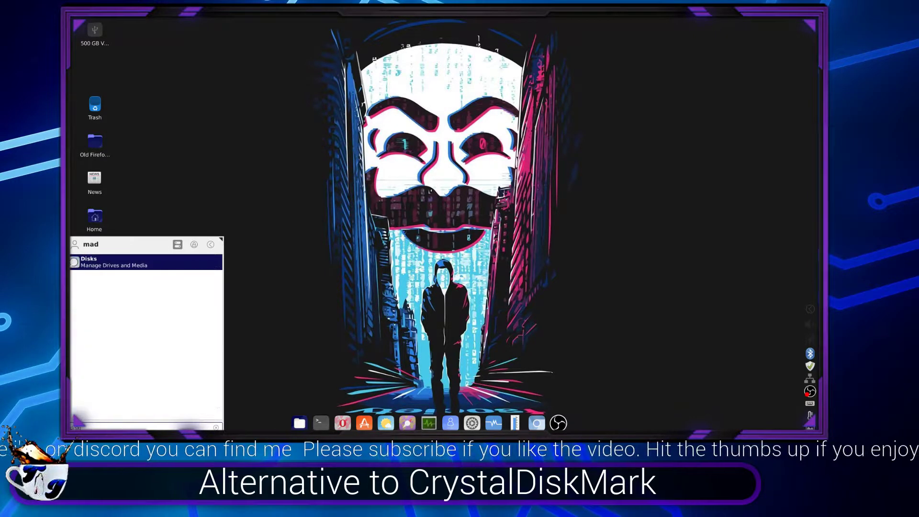
Launch Disks, select the 500 GB SABRENT disk and open Benchmark Disk… from its menu
click(129, 266)
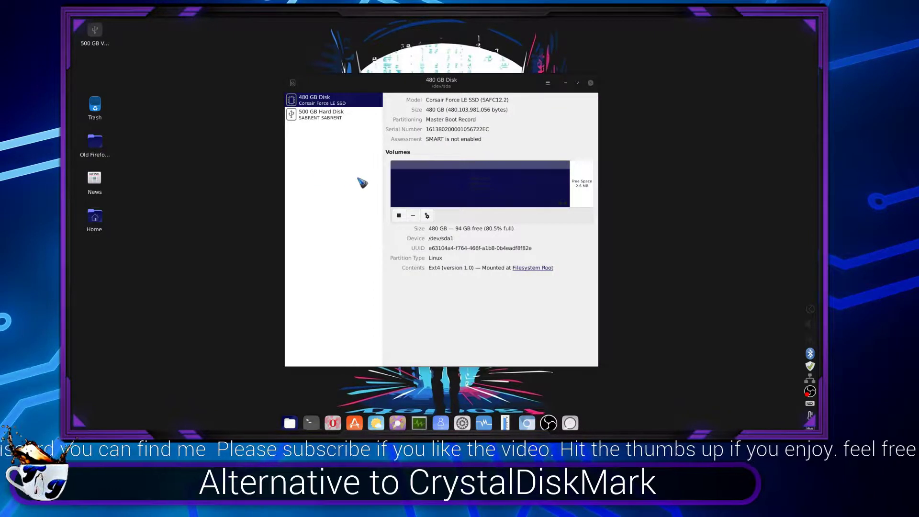
click(338, 123)
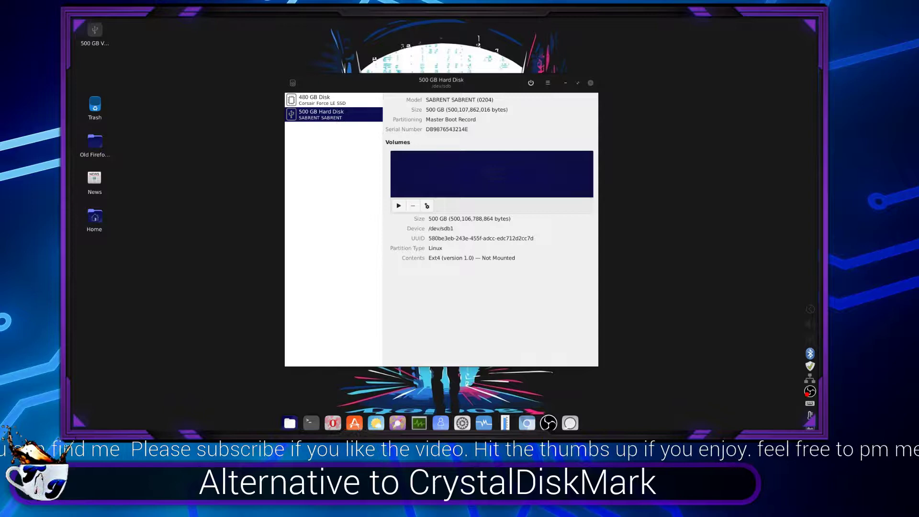
drag(506, 87, 442, 85)
click(483, 82)
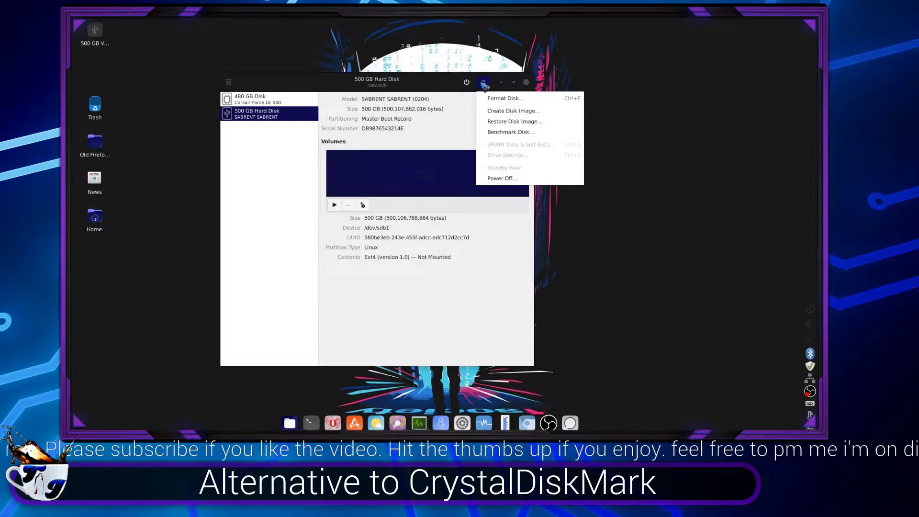
click(490, 133)
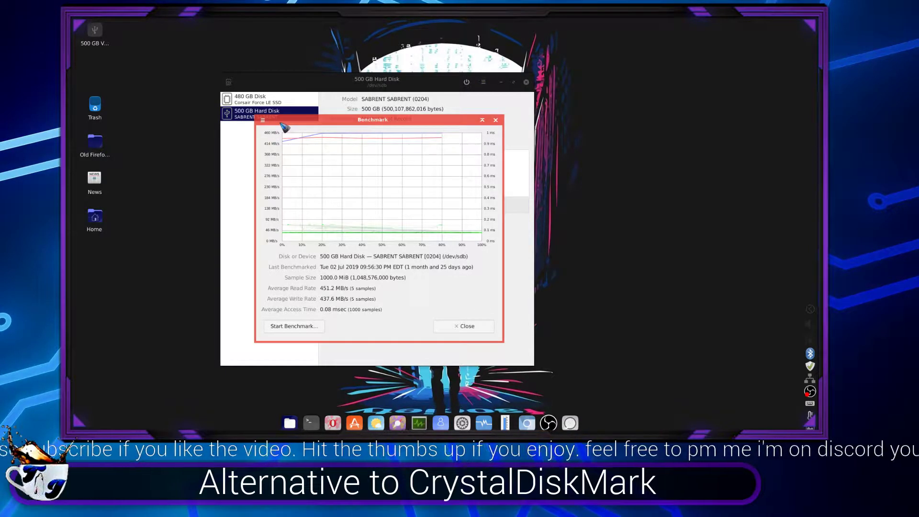
drag(283, 123, 305, 114)
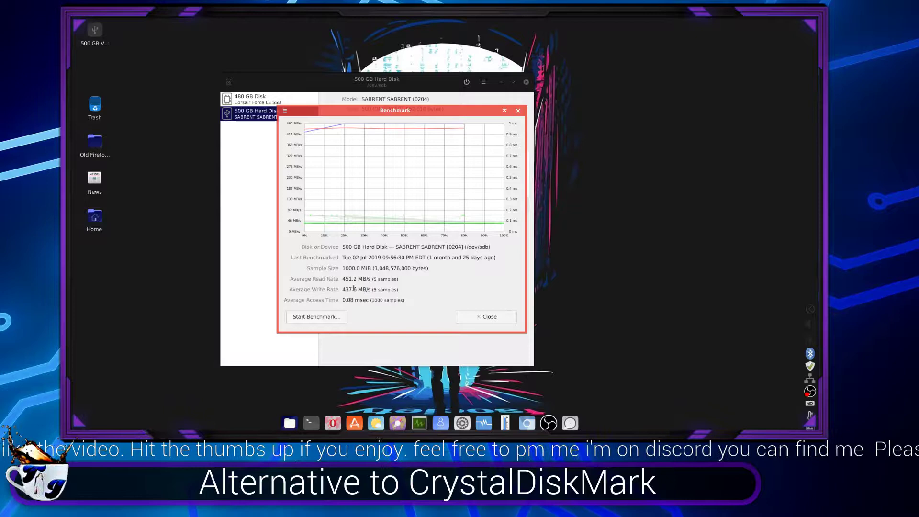
Open Benchmark Settings for a new run, showing 100 samples of 10 MiB
click(326, 319)
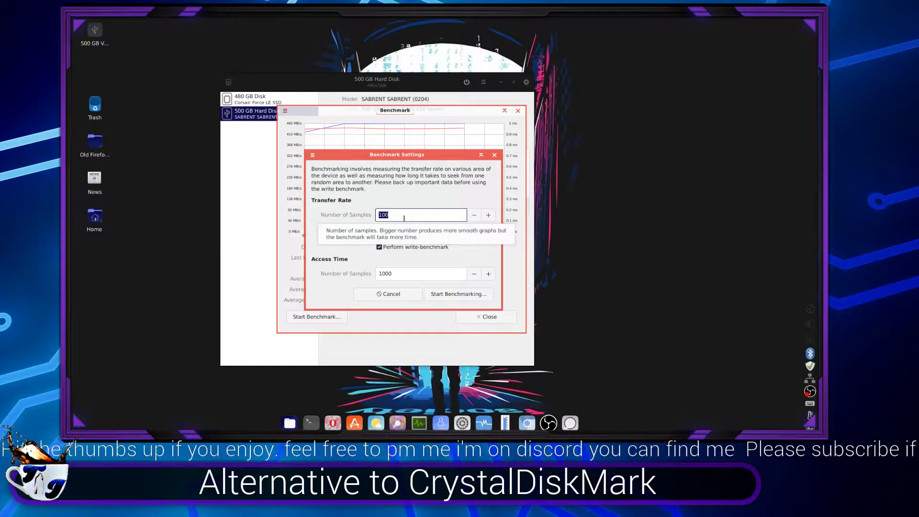
click(404, 218)
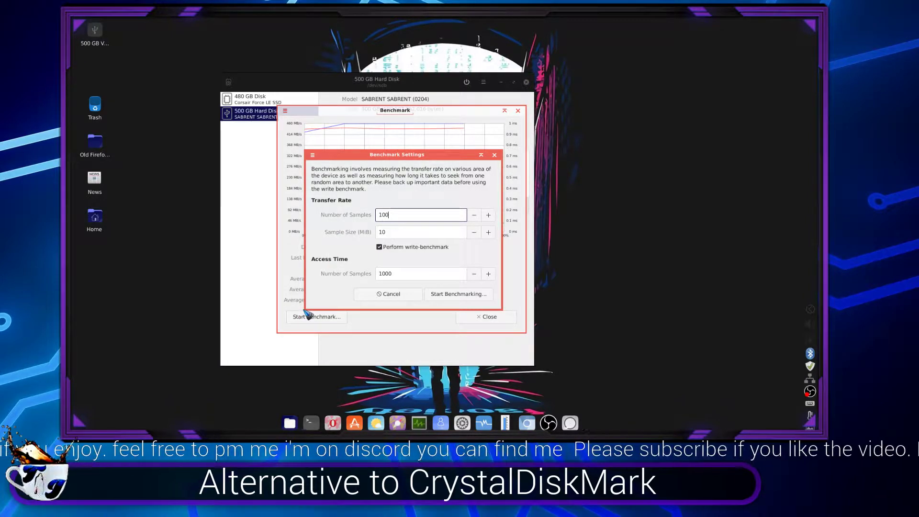
drag(305, 307, 303, 281)
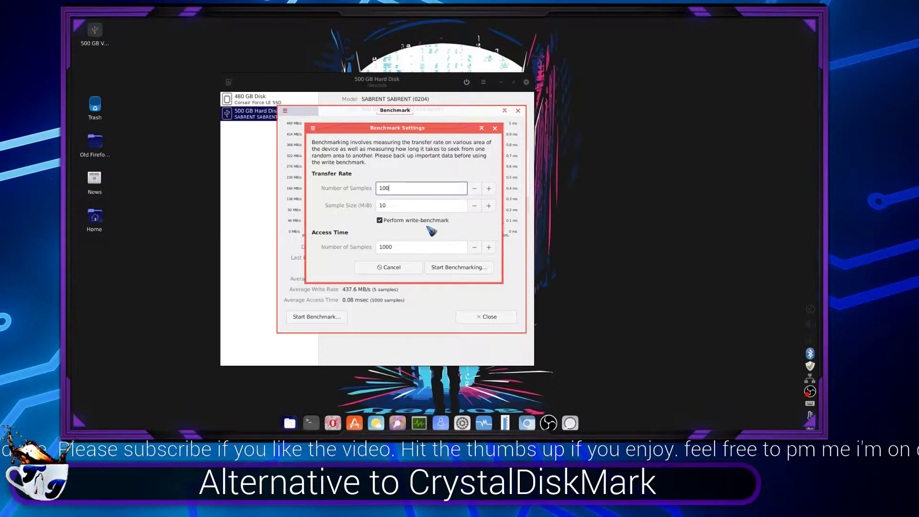
Start the 100-sample benchmark, authenticating with the admin password, yielding 413.6 MB/s read, 419.7 MB/s write
click(460, 271)
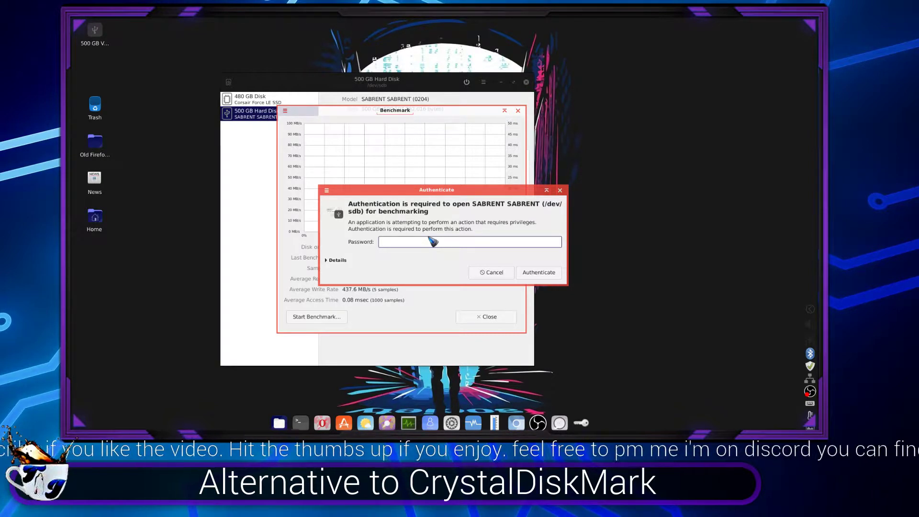
text(••)
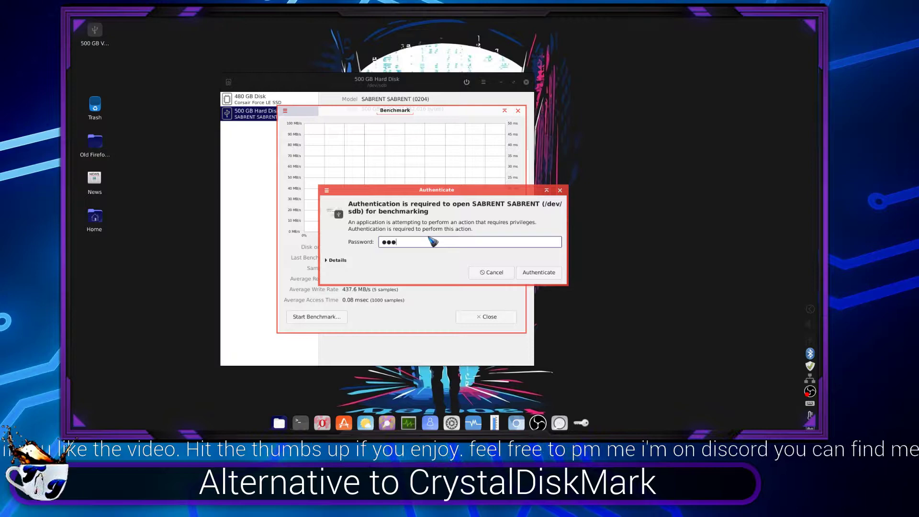
key(Return)
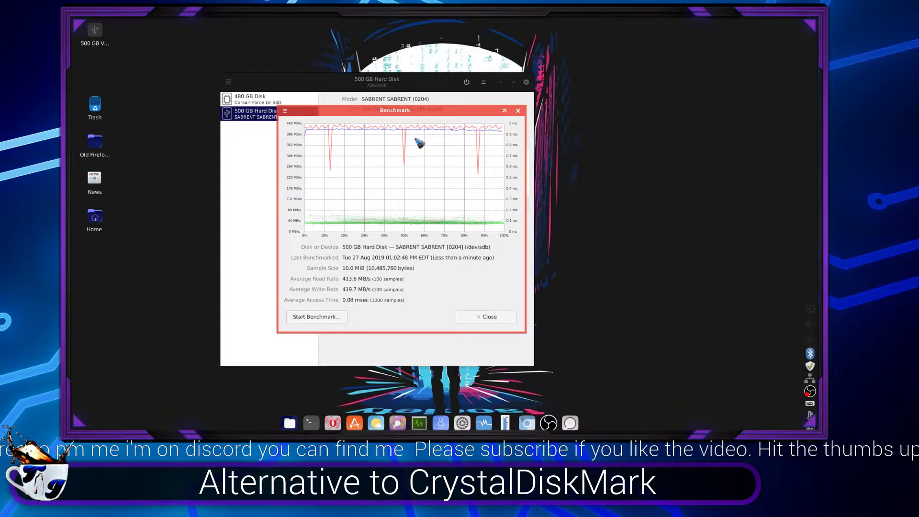
Reposition the Benchmark results window
mouse_move(525, 332)
mouse_down()
mouse_move(504, 307)
mouse_move(523, 329)
mouse_up()
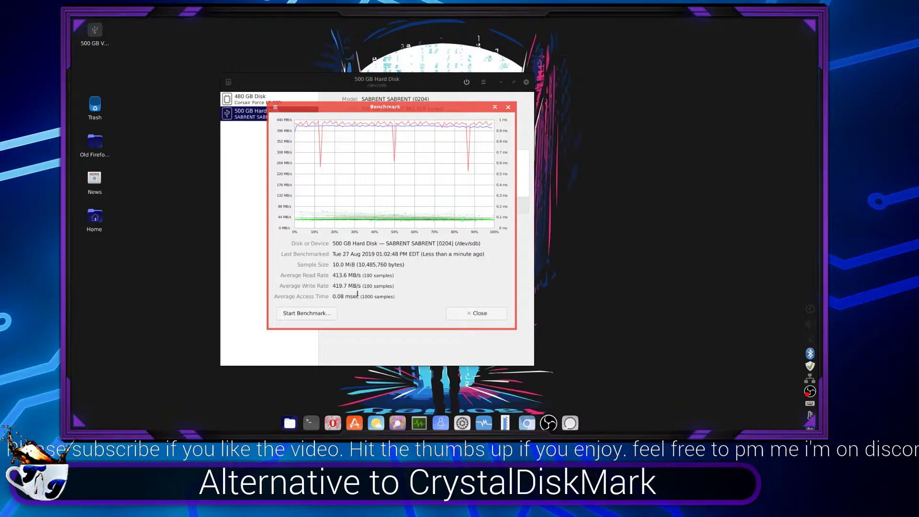
Run a 2-sample benchmark (403.0 MB/s read, 423.7 MB/s write), then reopen Benchmark Settings
click(319, 318)
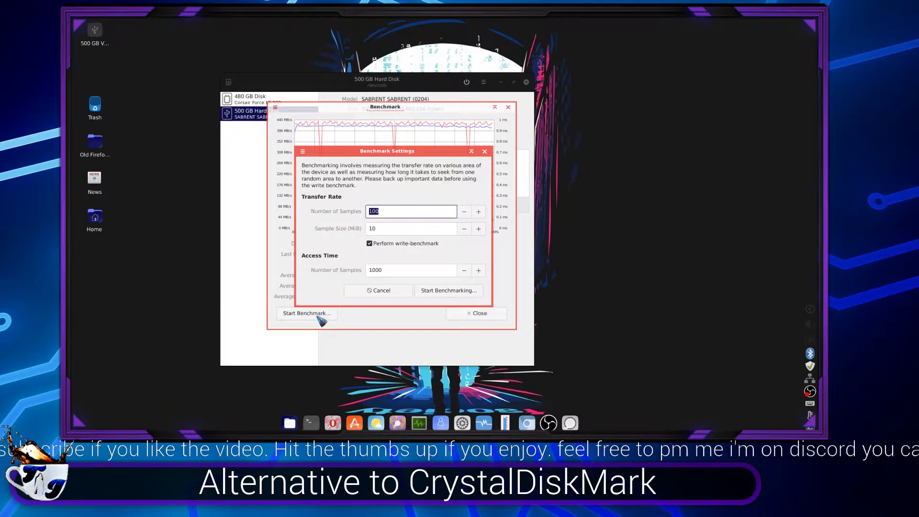
click(389, 212)
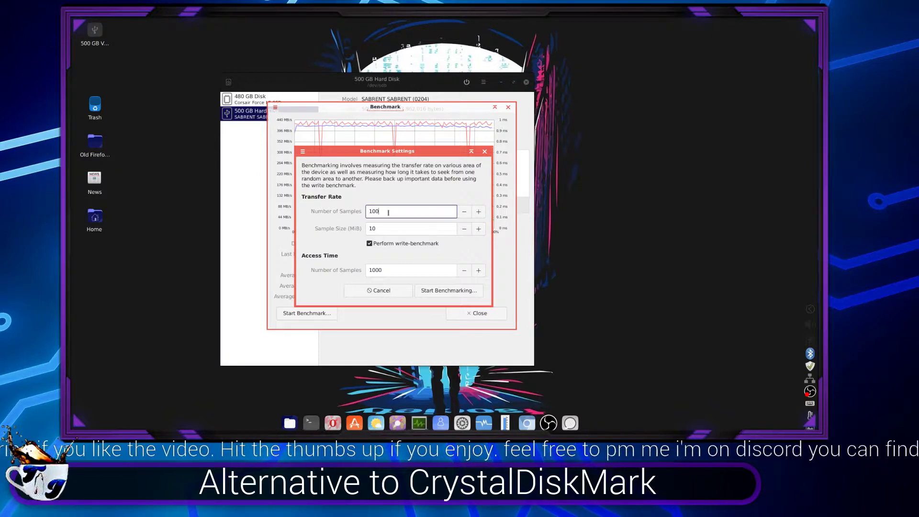
key(BackSpace)
key(BackSpace)
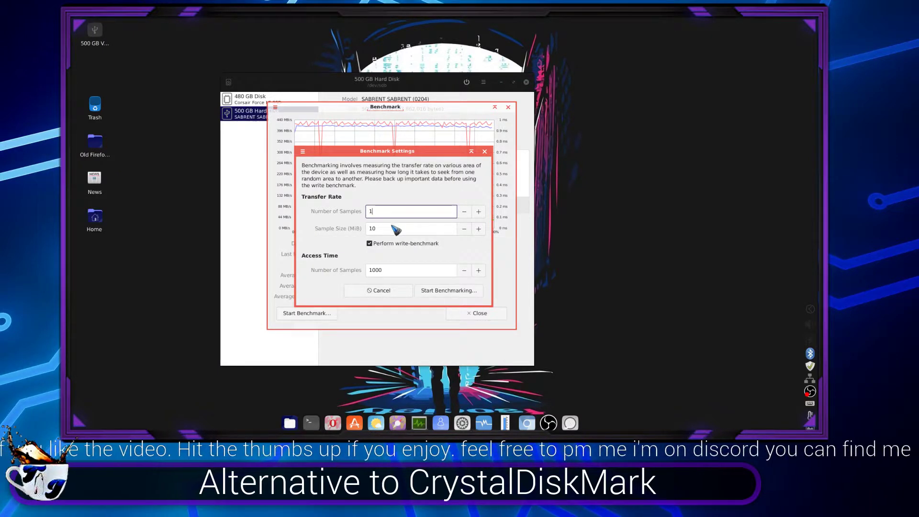
key(BackSpace)
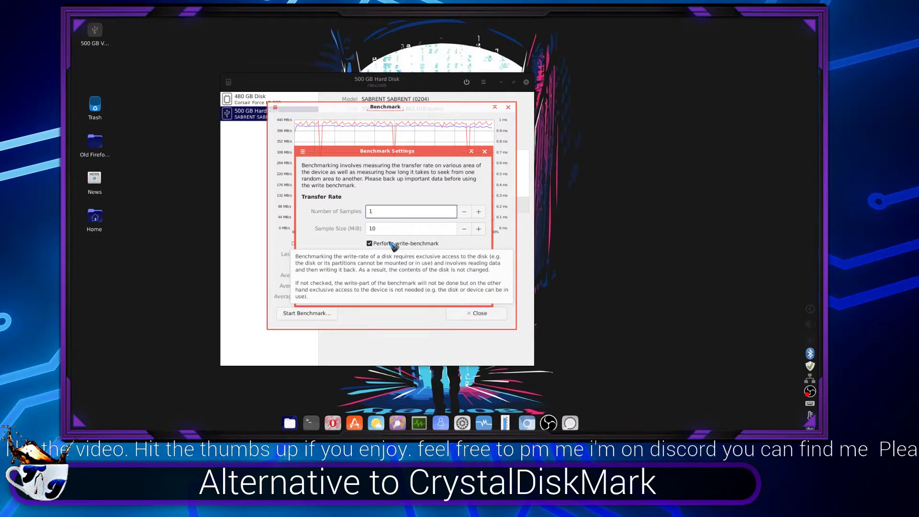
text(2)
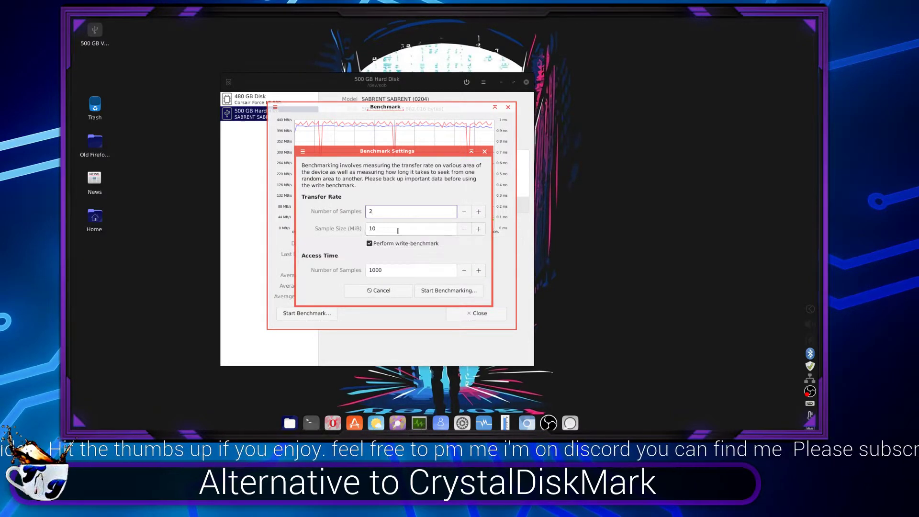
click(397, 231)
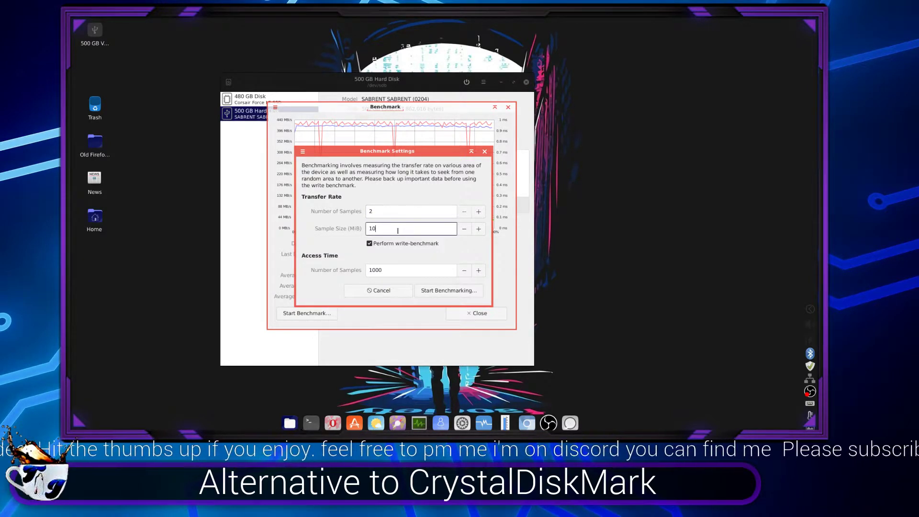
click(431, 293)
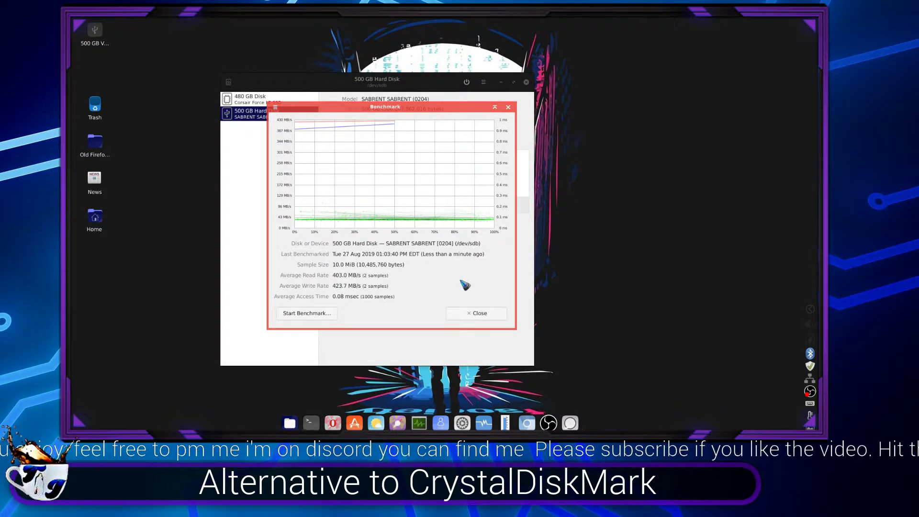
click(331, 314)
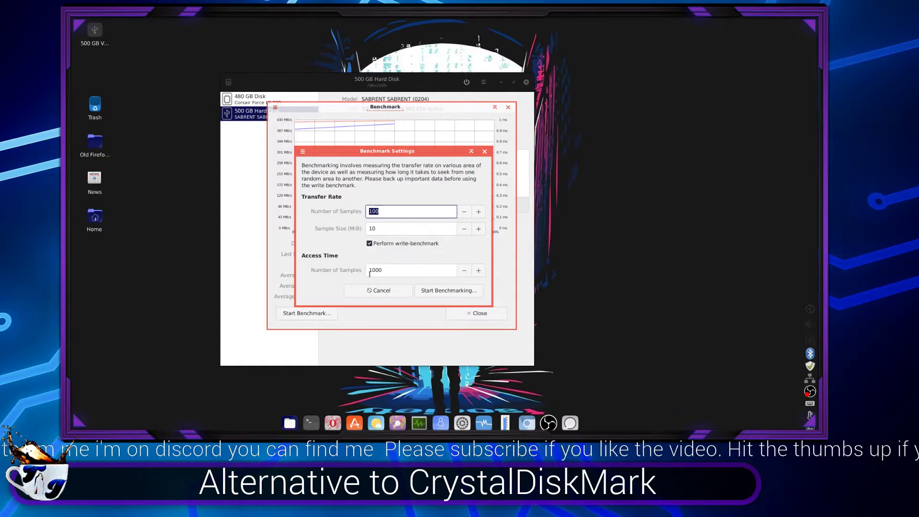
Change the sample count to 500 and benchmark, averaging 427.1 MB/s read and 420.7 MB/s write
click(387, 212)
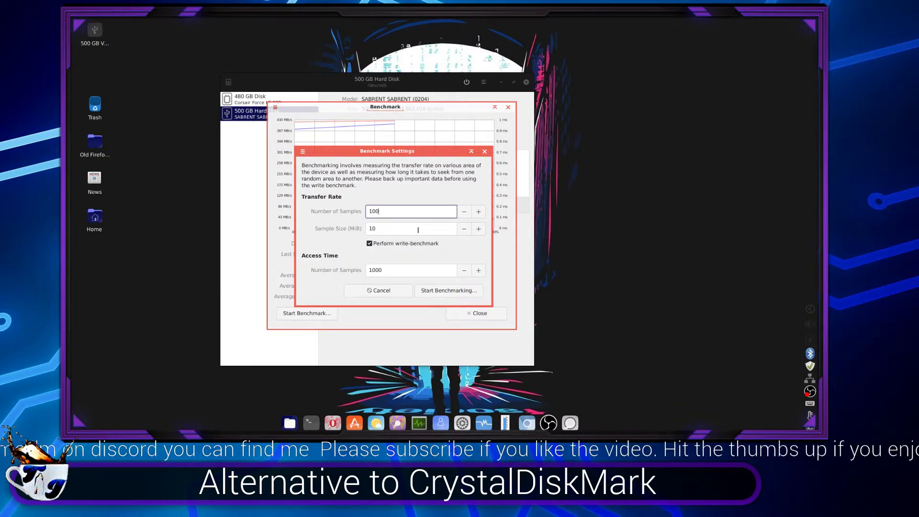
key(BackSpace)
key(BackSpace)
key(BackSpace)
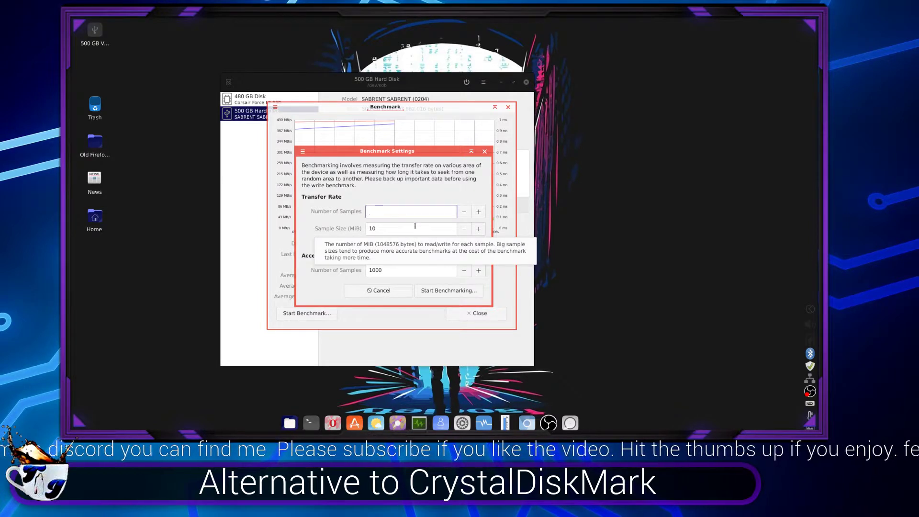
text(500)
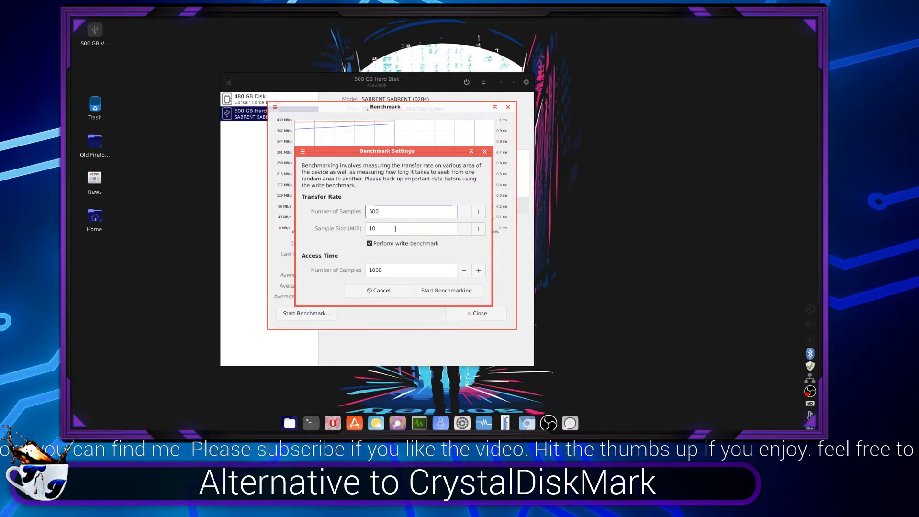
click(395, 229)
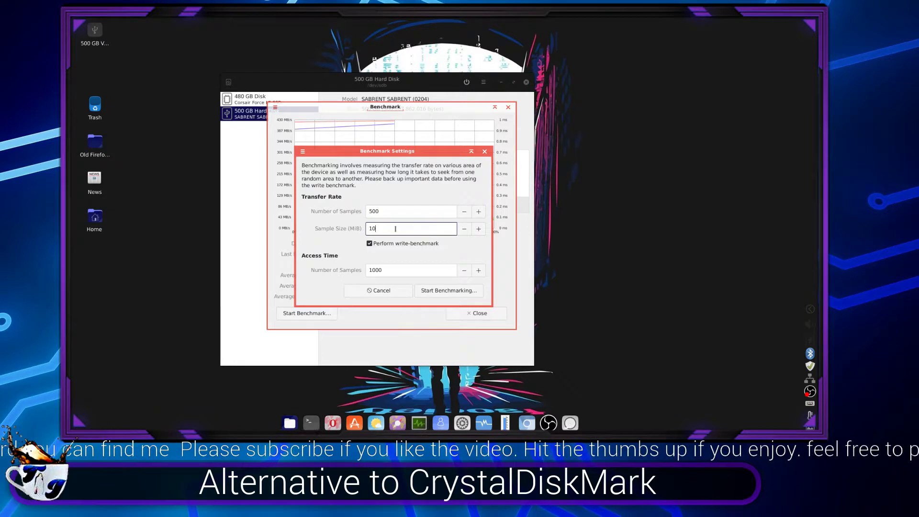
click(435, 292)
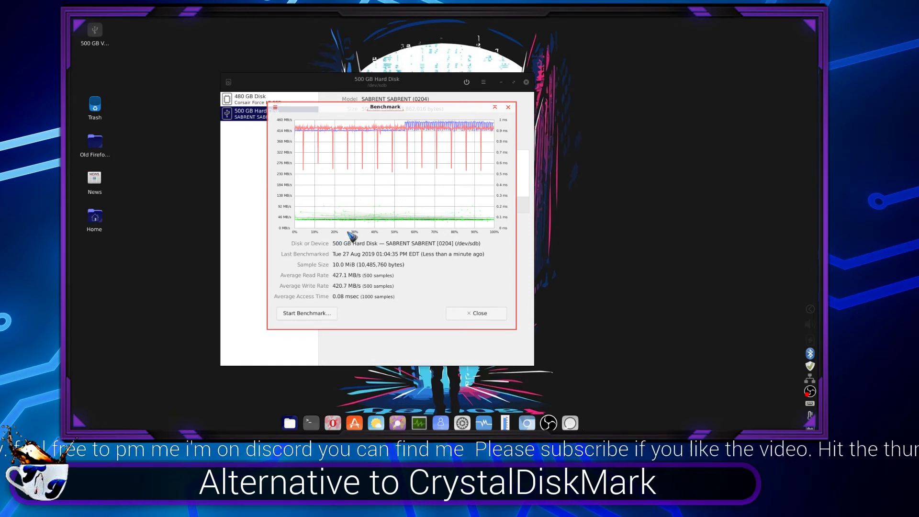
click(473, 314)
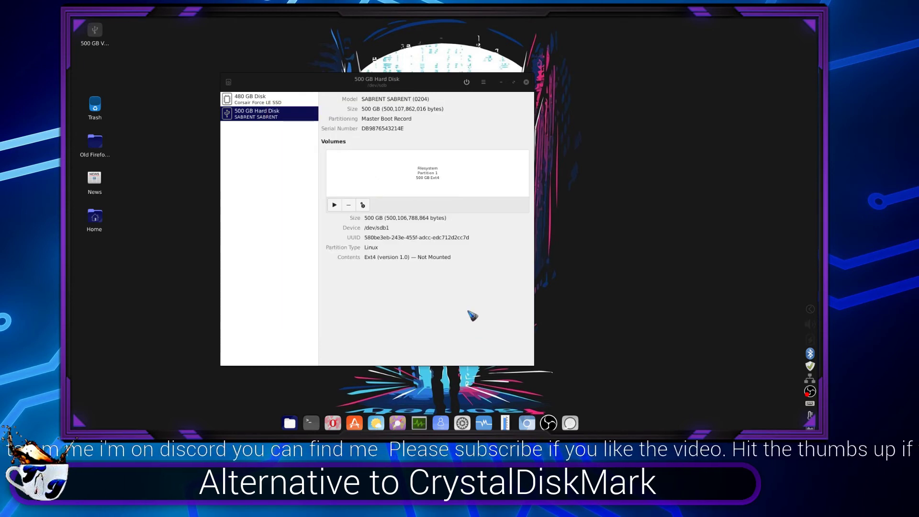